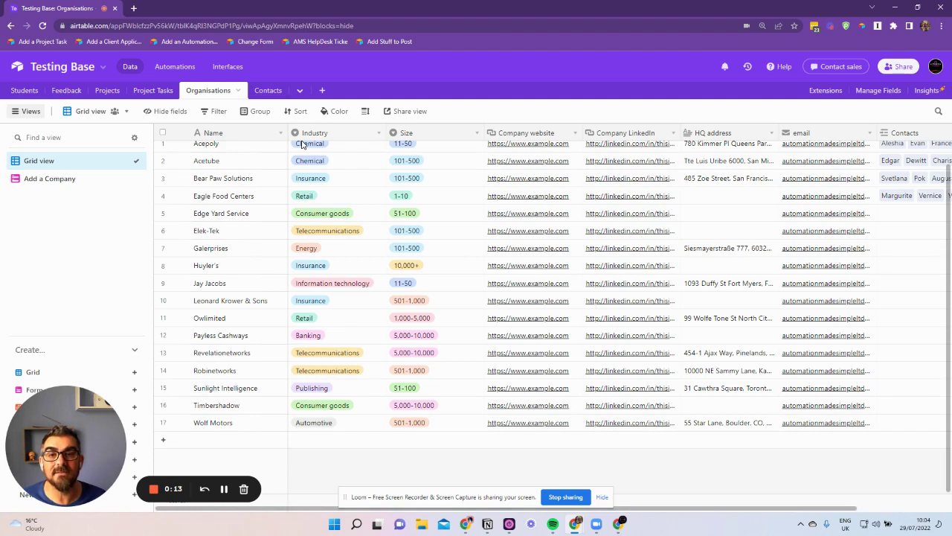
Take a quick look at the Contacts table in Testing Base.
{"action": "left_click", "coordinate": [268, 90]}
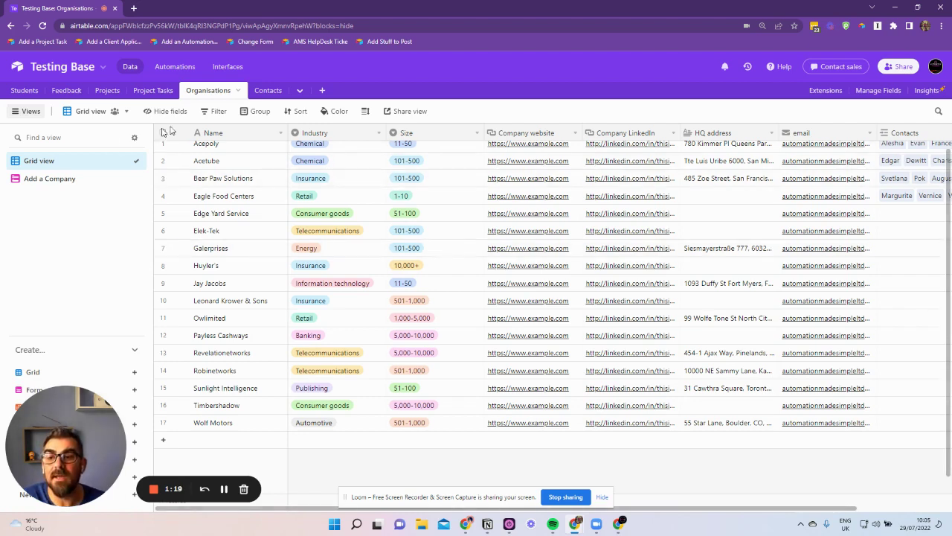
Open the Organisations table's Add a Company form view and scroll through it.
{"action": "left_click", "coordinate": [62, 182]}
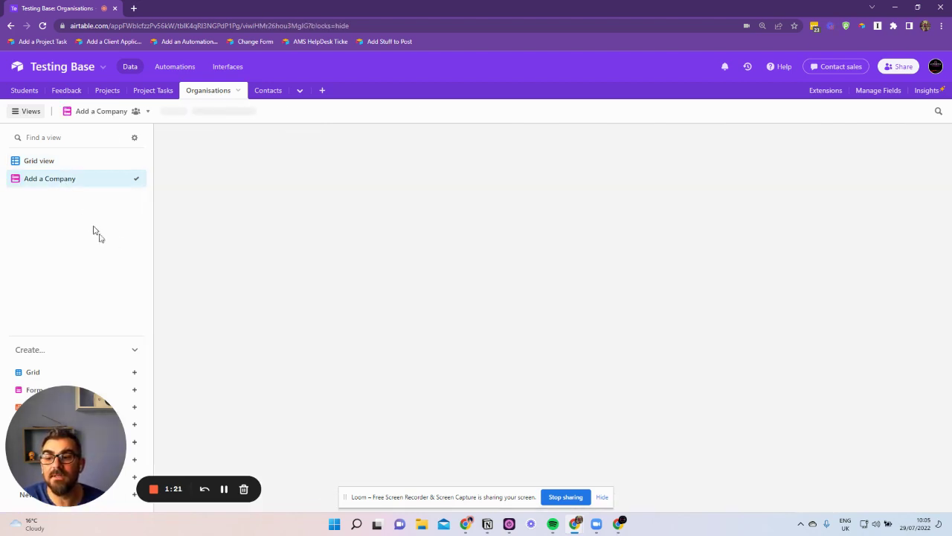
{"action": "scroll", "coordinate": [559, 332], "scroll_direction": "down", "scroll_amount": 3}
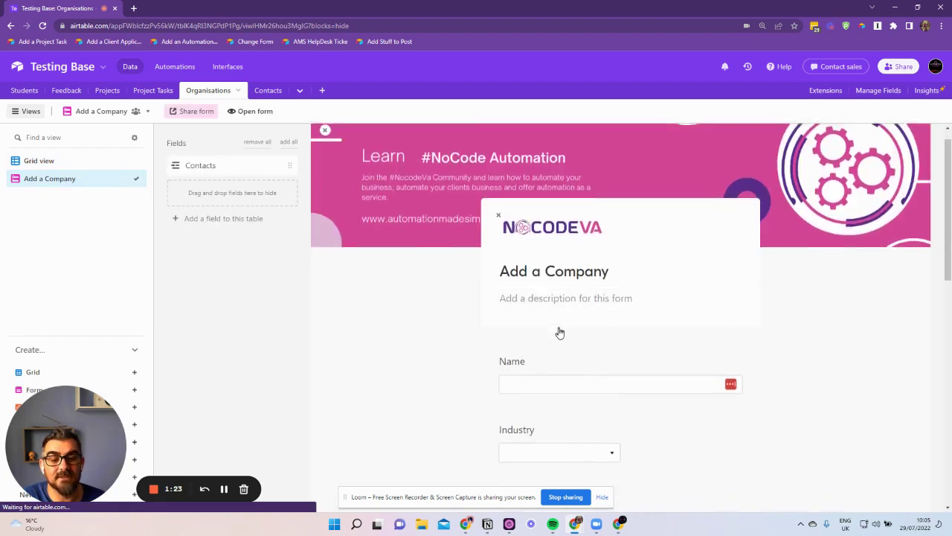
{"action": "scroll", "coordinate": [563, 340], "scroll_direction": "down", "scroll_amount": 3}
{"action": "scroll", "coordinate": [562, 340], "scroll_direction": "up", "scroll_amount": 5}
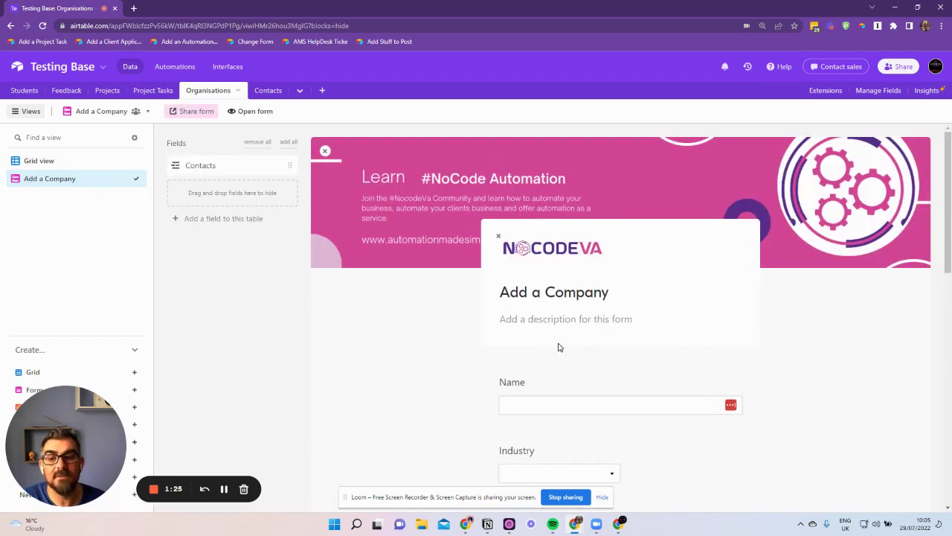
Copy the private share link of the Contacts table's Add a Contact form.
{"action": "left_click", "coordinate": [269, 91]}
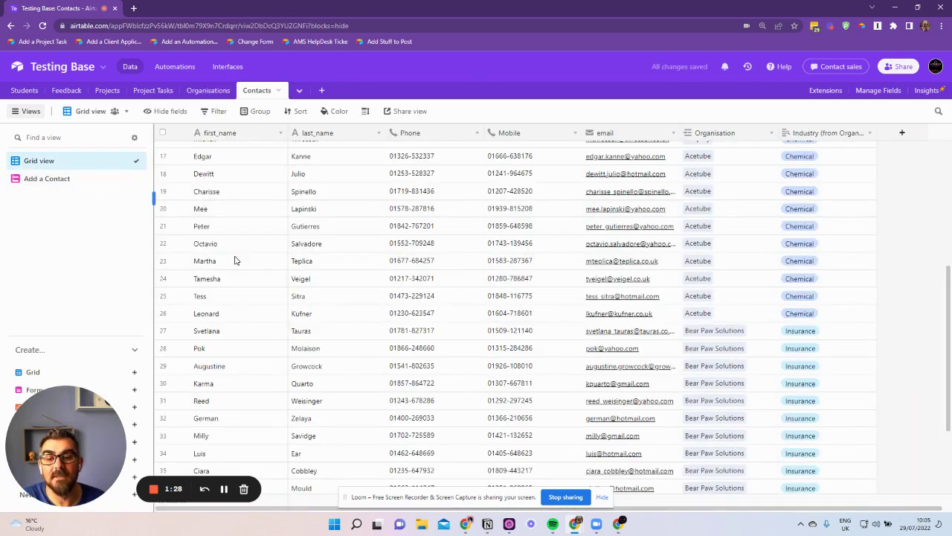
{"action": "left_click", "coordinate": [44, 179]}
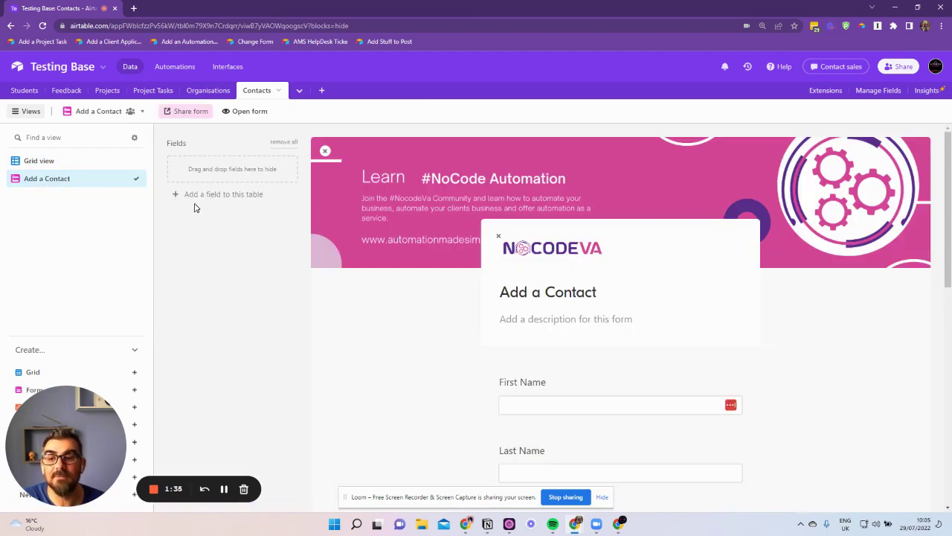
{"action": "left_click", "coordinate": [187, 112]}
{"action": "left_click", "coordinate": [252, 186]}
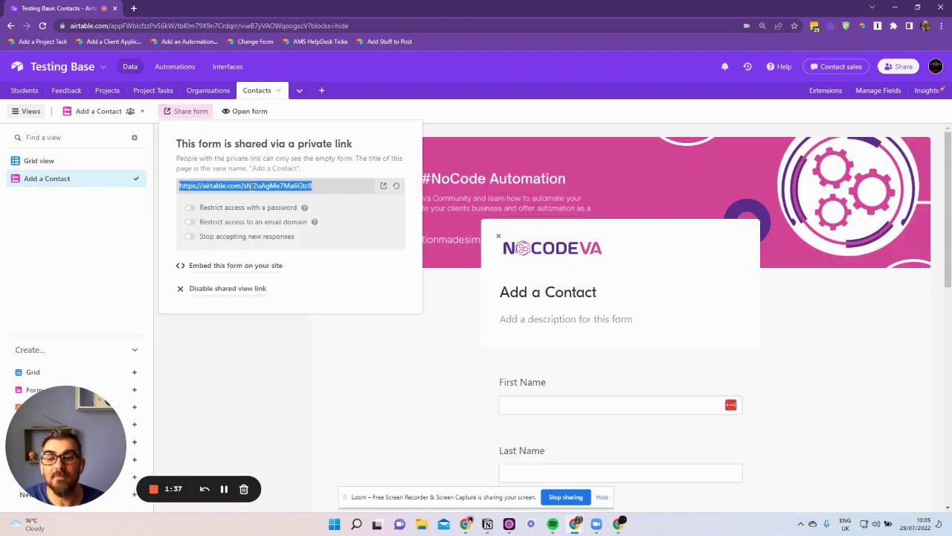
{"action": "right_click", "coordinate": [251, 186]}
{"action": "left_click", "coordinate": [268, 195]}
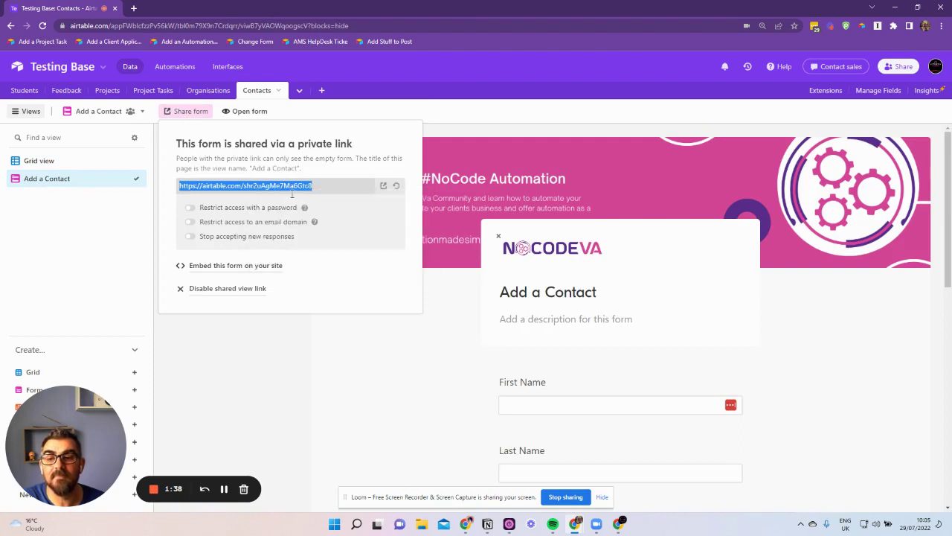
Turn on Redirect to URL in Add a Company, paste the contact form link, then close the dialog.
{"action": "left_click", "coordinate": [210, 92]}
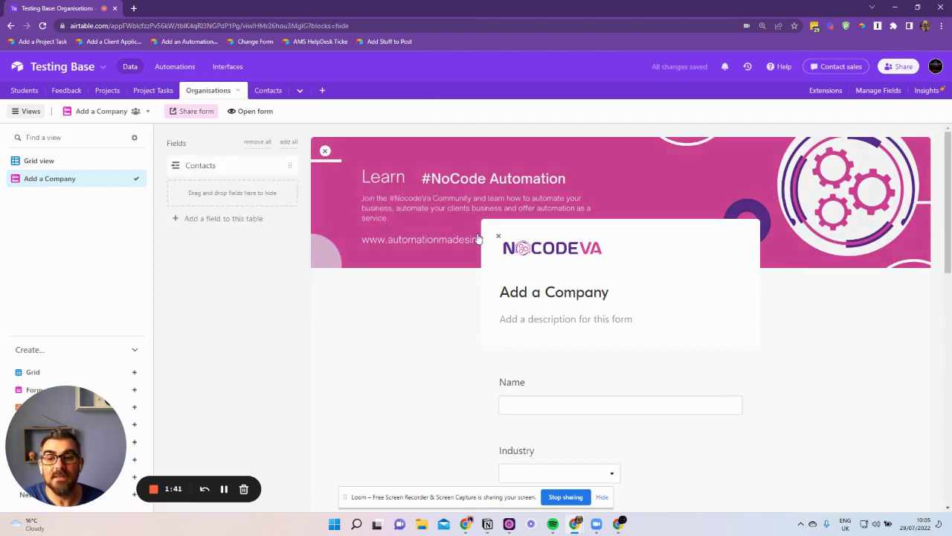
{"action": "scroll", "coordinate": [535, 283], "scroll_direction": "down", "scroll_amount": 3}
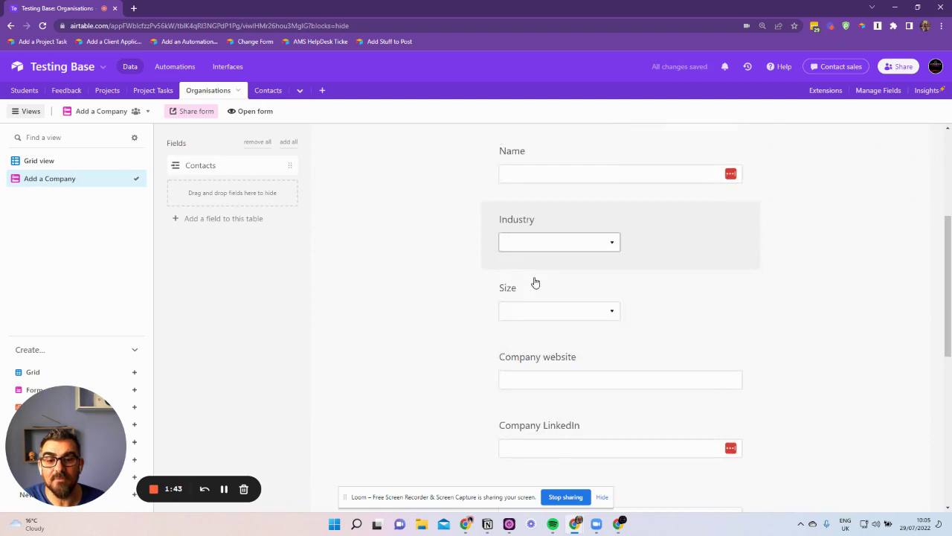
{"action": "scroll", "coordinate": [535, 283], "scroll_direction": "down", "scroll_amount": 5}
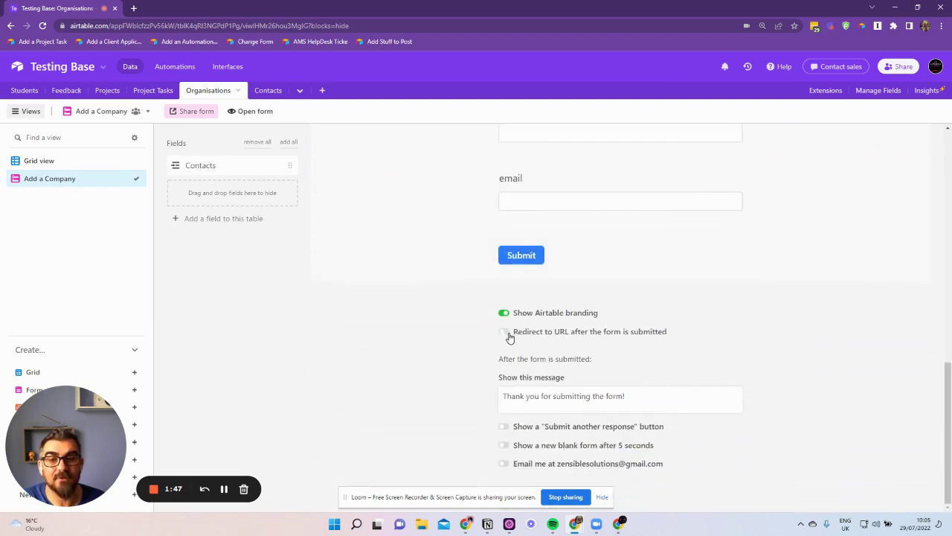
{"action": "left_click", "coordinate": [508, 335]}
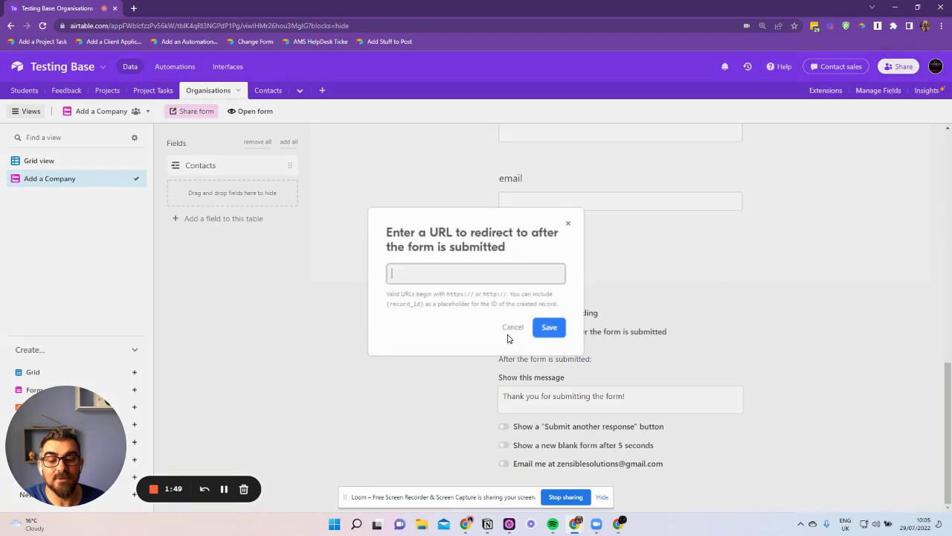
{"action": "right_click", "coordinate": [462, 281]}
{"action": "left_click", "coordinate": [509, 357]}
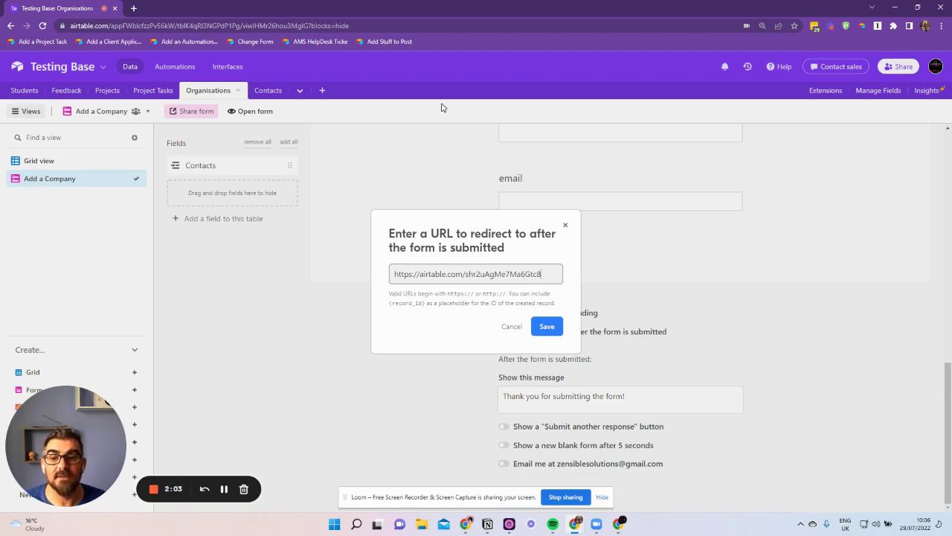
{"action": "left_click", "coordinate": [273, 93]}
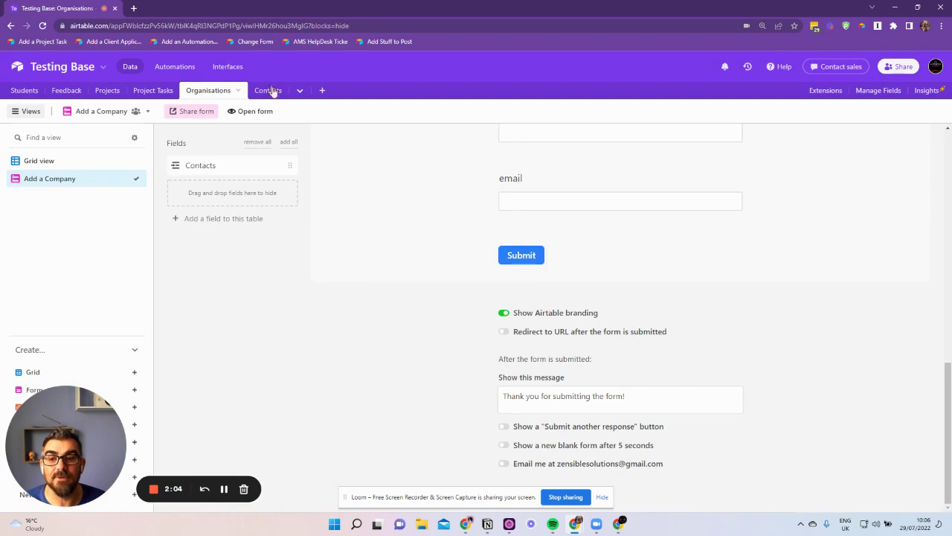
Check the Organisation field on the Add a Contact form, then move to the Notion scratch pad.
{"action": "left_click", "coordinate": [273, 93]}
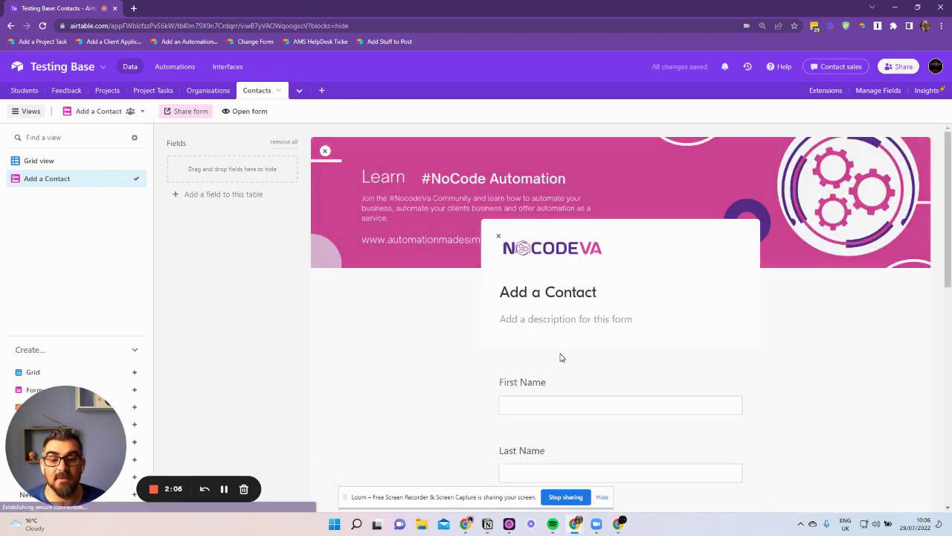
{"action": "scroll", "coordinate": [561, 357], "scroll_direction": "down", "scroll_amount": 4}
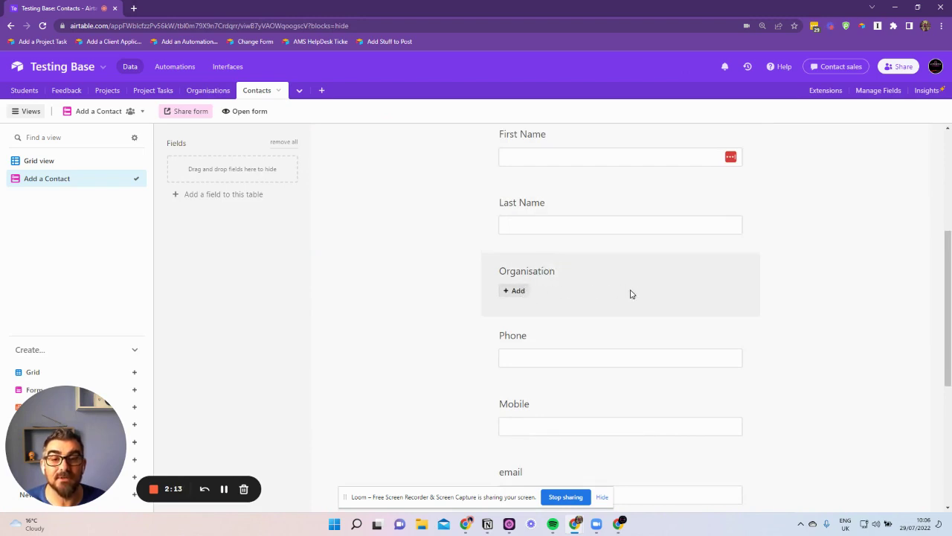
{"action": "key", "text": "alt+Tab"}
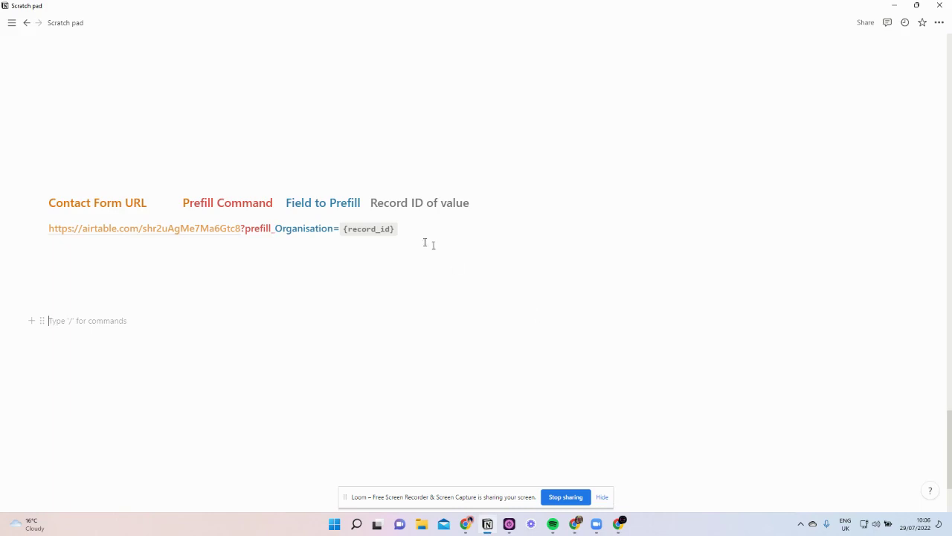
Highlight the prefill and {record_id} parts of the link, then select the whole prefill URL line.
{"action": "mouse_move", "coordinate": [240, 238]}
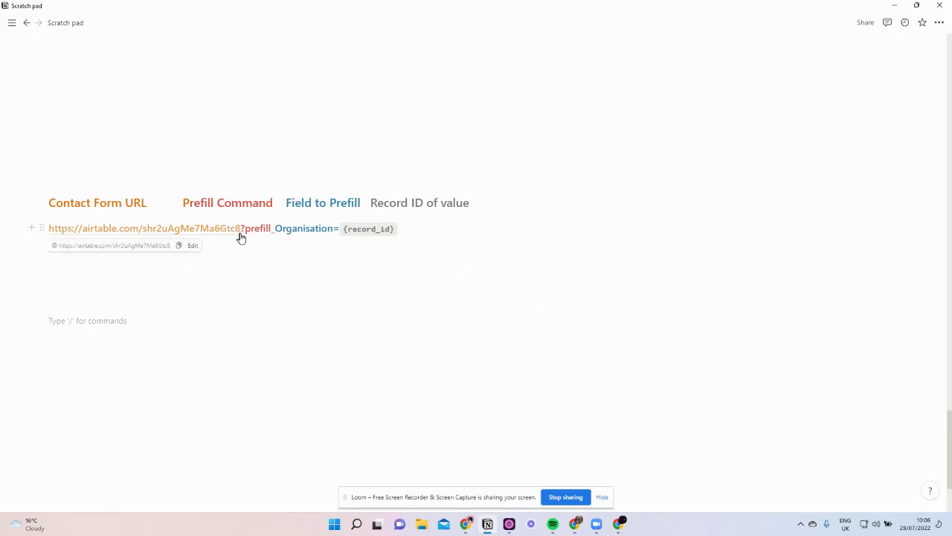
{"action": "left_click_drag", "start_coordinate": [241, 235], "coordinate": [250, 312]}
{"action": "left_click", "coordinate": [257, 306]}
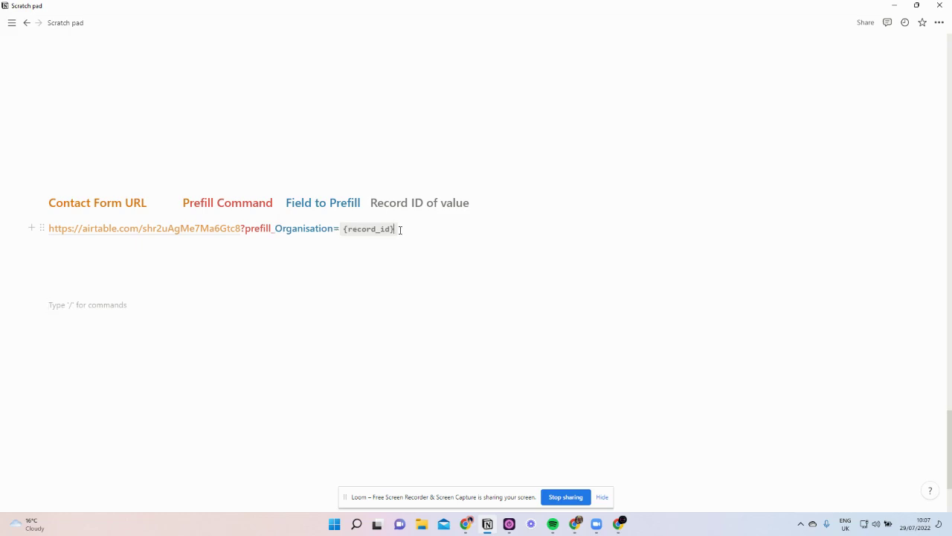
{"action": "left_click_drag", "start_coordinate": [400, 229], "coordinate": [341, 229]}
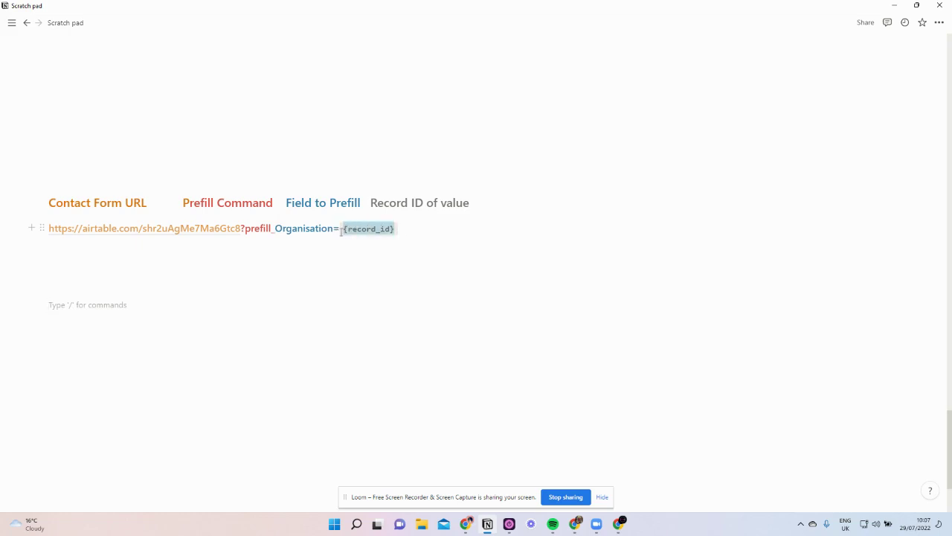
{"action": "left_click", "coordinate": [448, 356]}
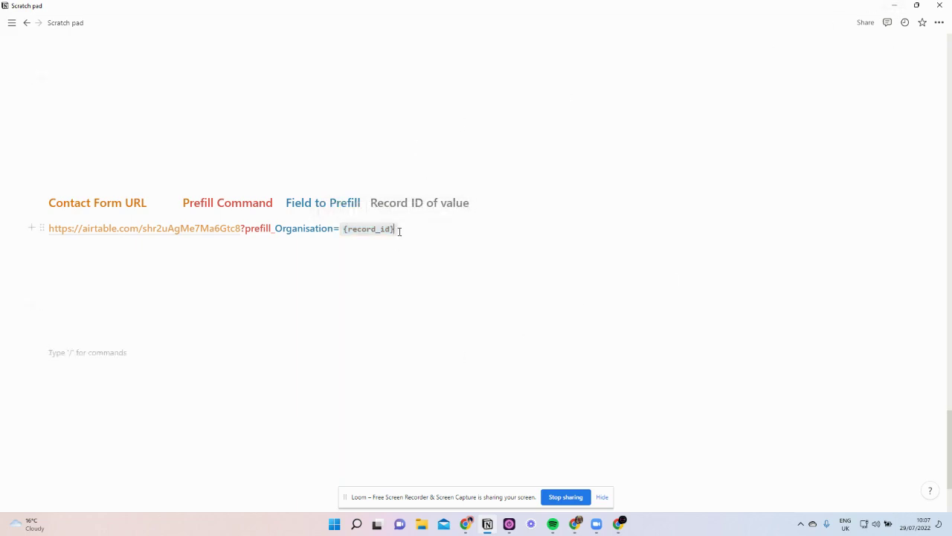
{"action": "left_click_drag", "start_coordinate": [400, 229], "coordinate": [49, 237]}
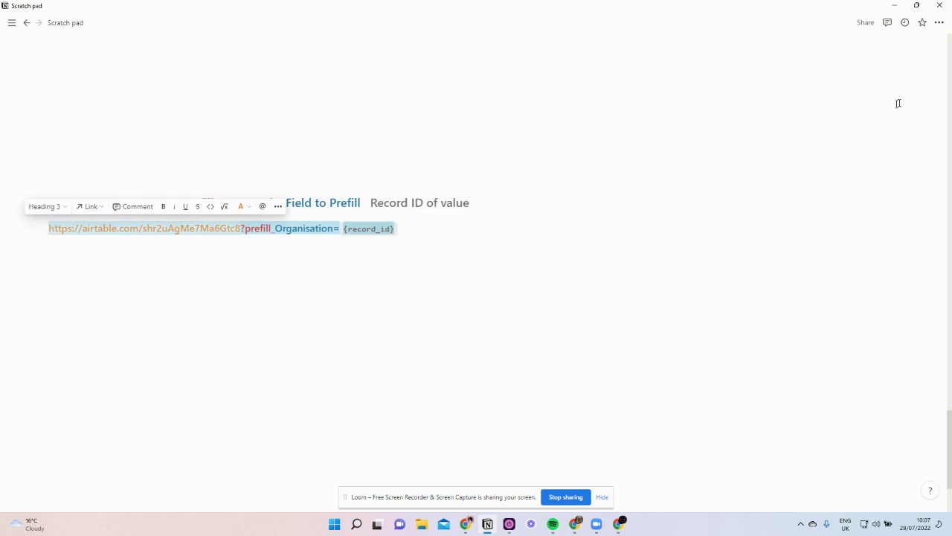
Enable redirect after submission on Add a Company and paste the ?prefill_Organisation={record_id} contact link.
{"action": "left_click", "coordinate": [898, 5]}
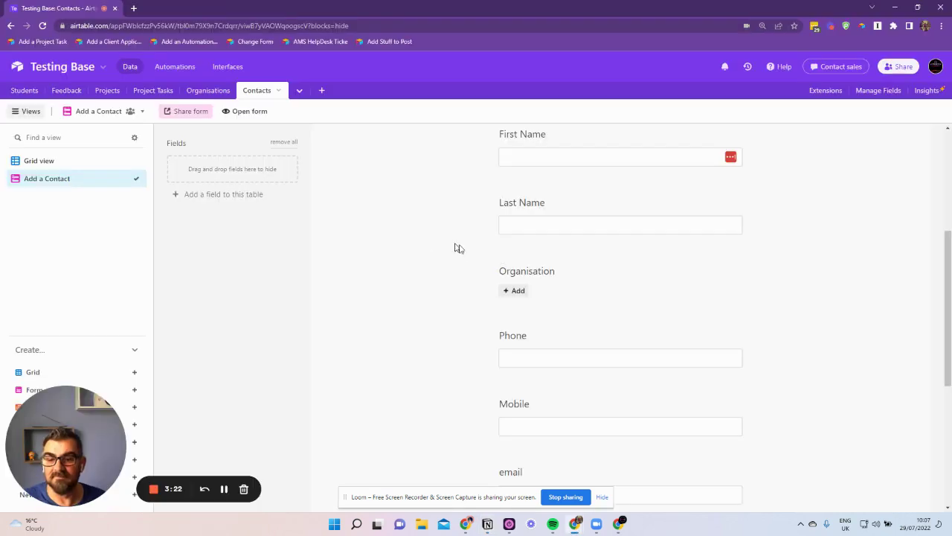
{"action": "left_click", "coordinate": [216, 90]}
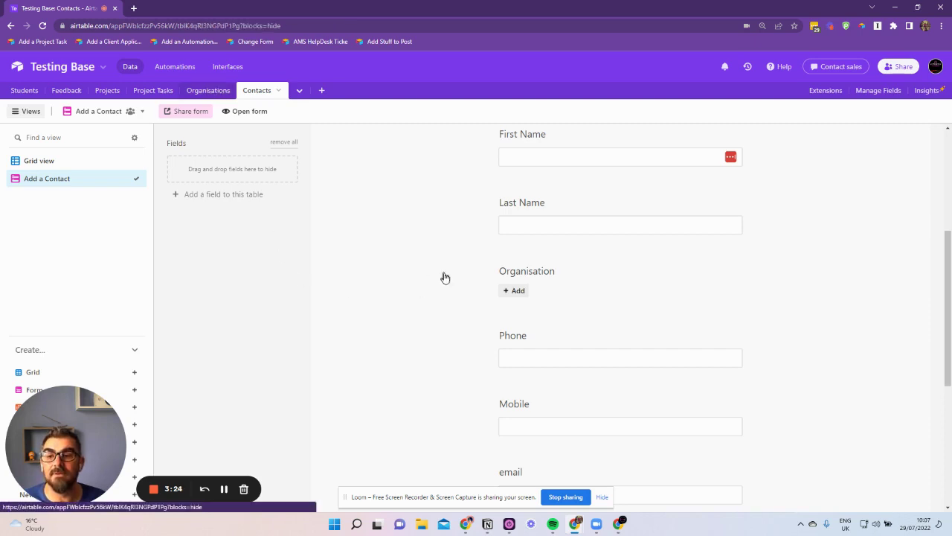
{"action": "scroll", "coordinate": [456, 306], "scroll_direction": "down", "scroll_amount": 5}
{"action": "scroll", "coordinate": [461, 324], "scroll_direction": "down", "scroll_amount": 4}
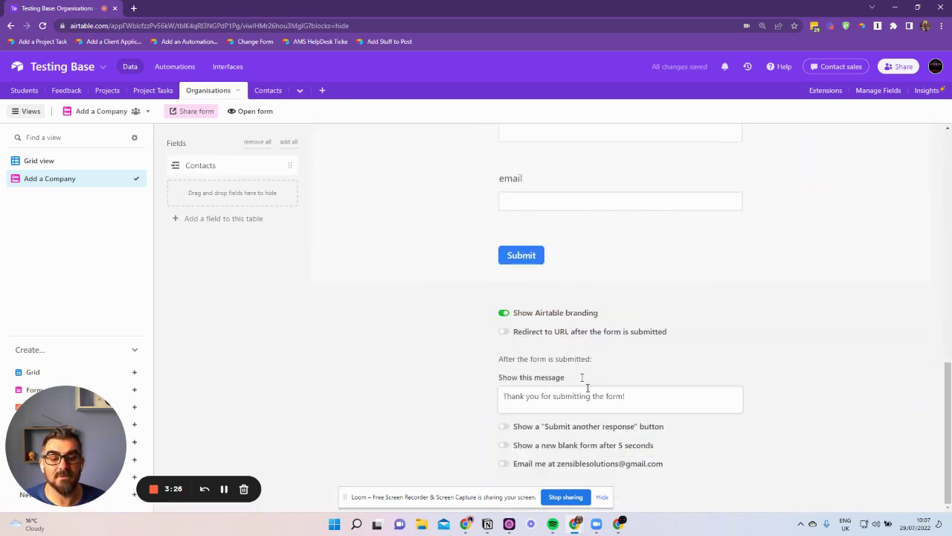
{"action": "left_click", "coordinate": [506, 333]}
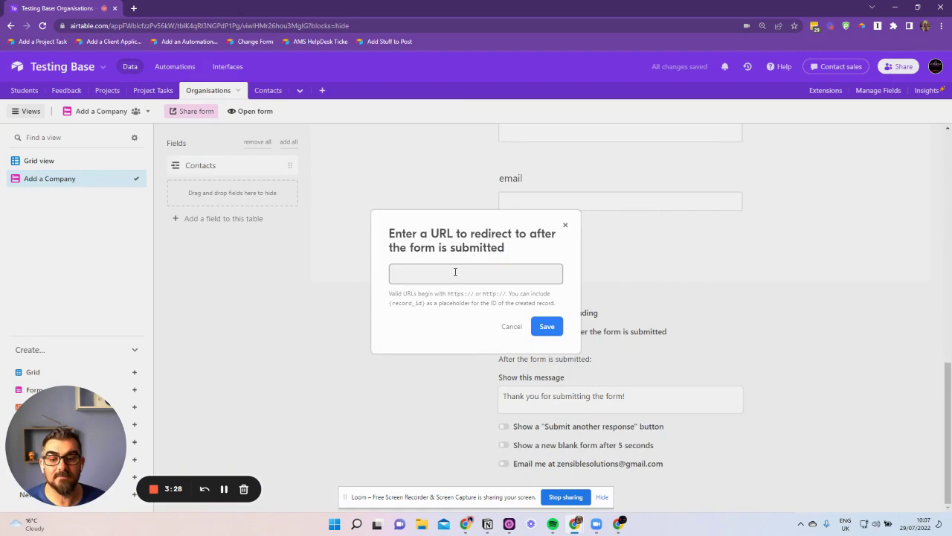
{"action": "key", "text": "ctrl+v"}
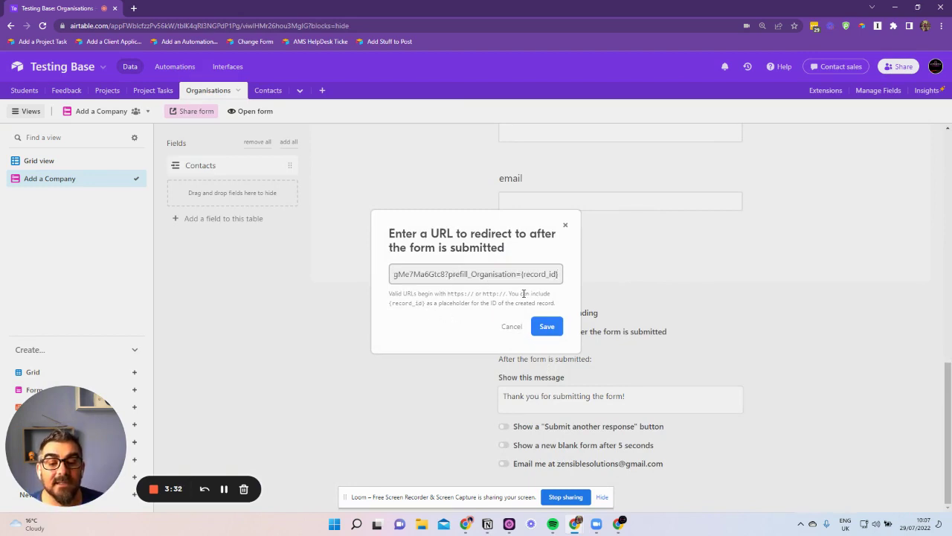
Review the {record_id} placeholder in the redirect URL and save the redirect setting.
{"action": "left_click_drag", "start_coordinate": [426, 303], "coordinate": [388, 304]}
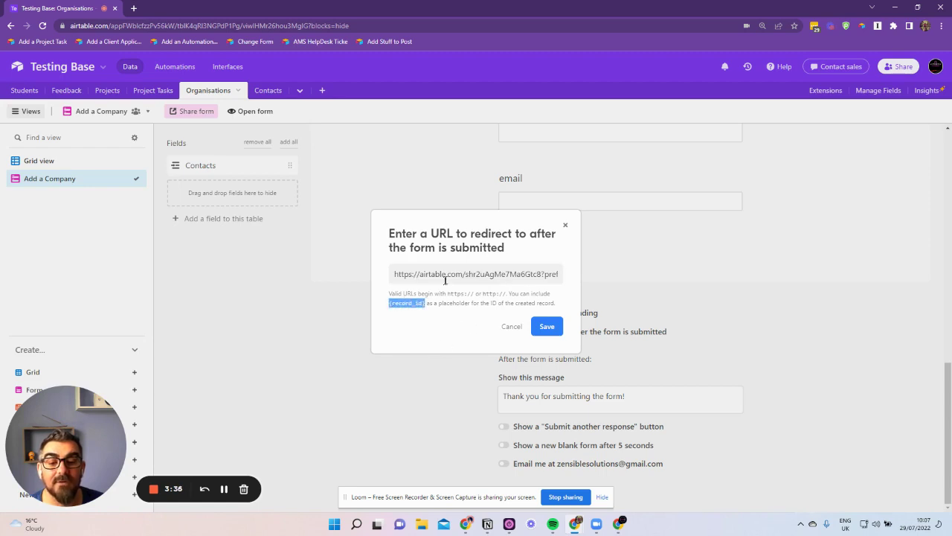
{"action": "left_click", "coordinate": [494, 275]}
{"action": "key", "text": "shift+End"}
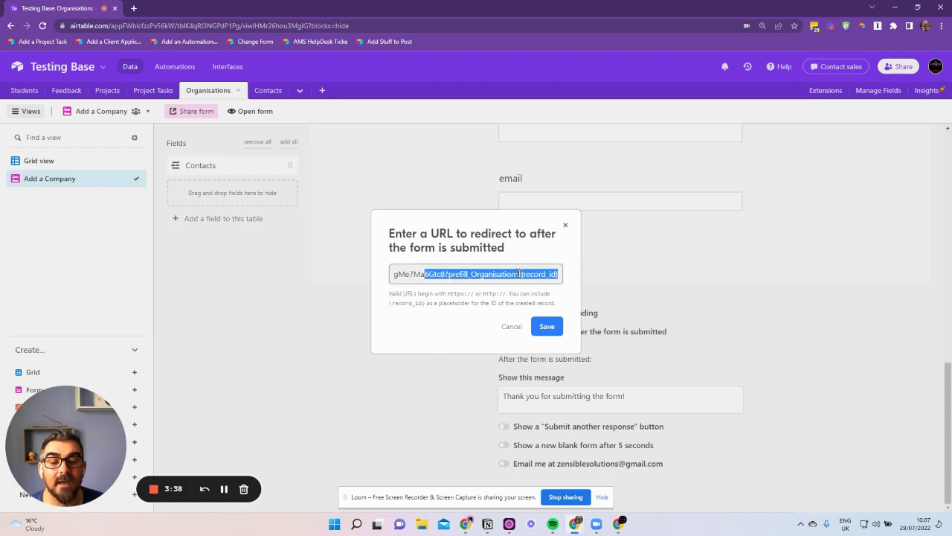
{"action": "left_click", "coordinate": [523, 274]}
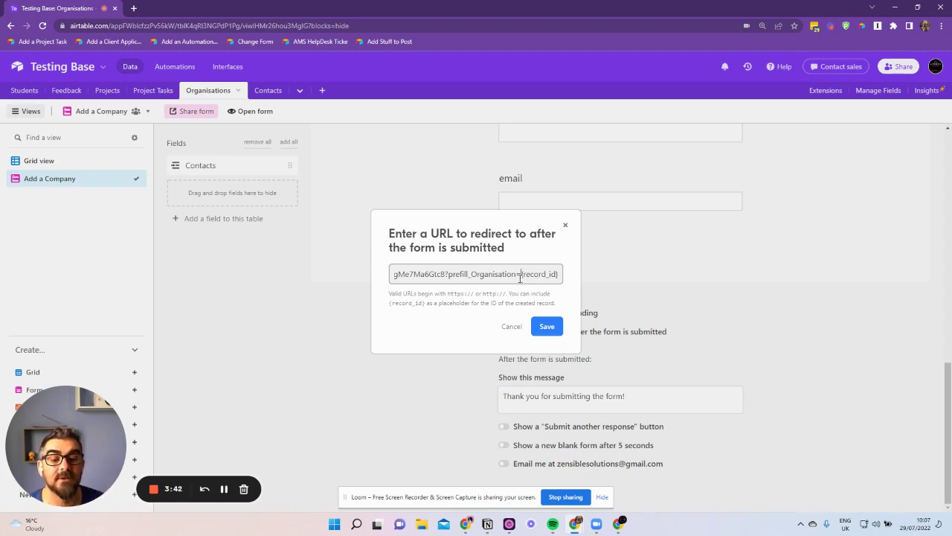
{"action": "left_click_drag", "start_coordinate": [521, 275], "coordinate": [562, 274]}
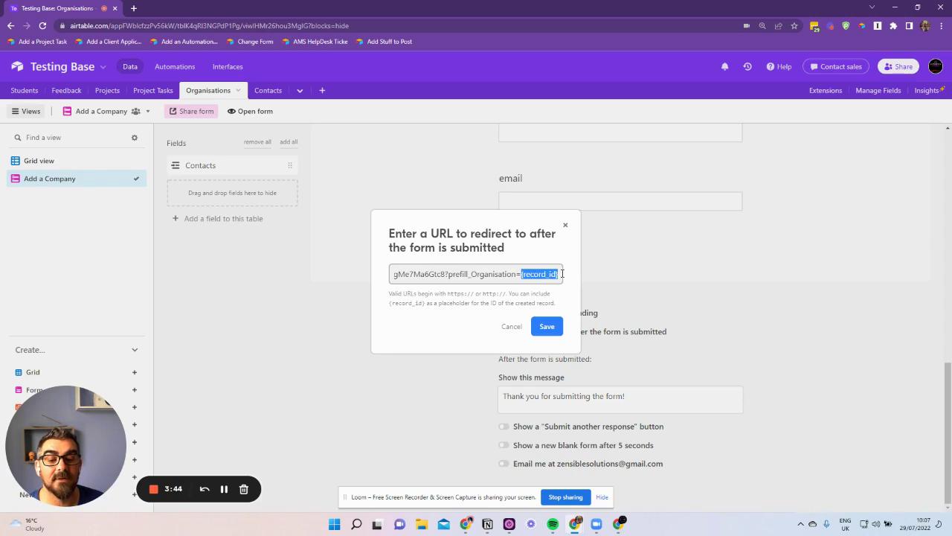
{"action": "left_click", "coordinate": [563, 277]}
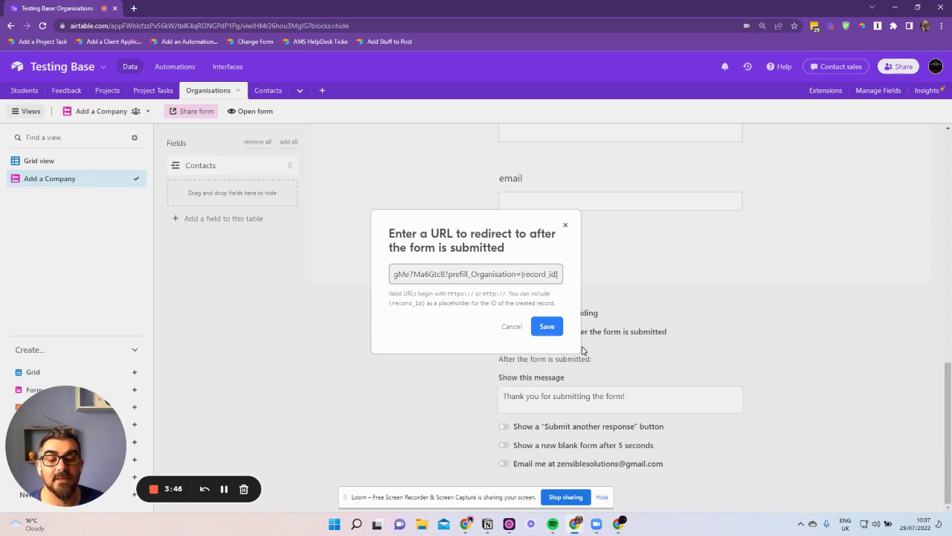
{"action": "left_click", "coordinate": [546, 330]}
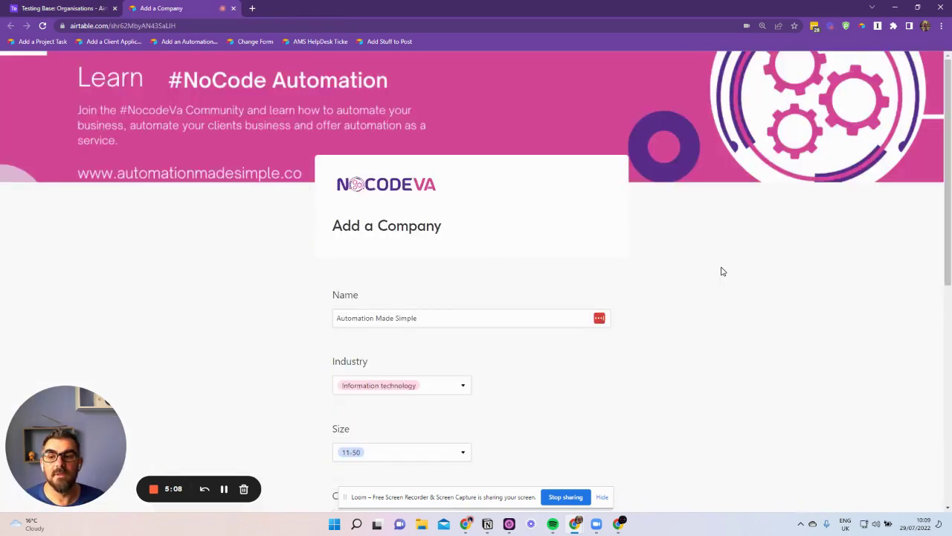
Submit the Automation Made Simple company form and dismiss the password manager prompt.
{"action": "scroll", "coordinate": [711, 270], "scroll_direction": "down", "scroll_amount": 1}
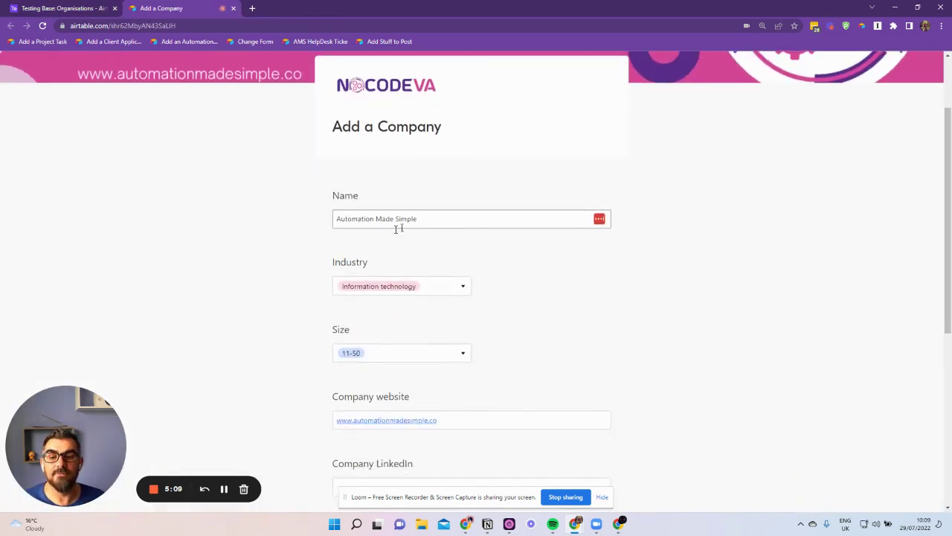
{"action": "scroll", "coordinate": [421, 325], "scroll_direction": "down", "scroll_amount": 2}
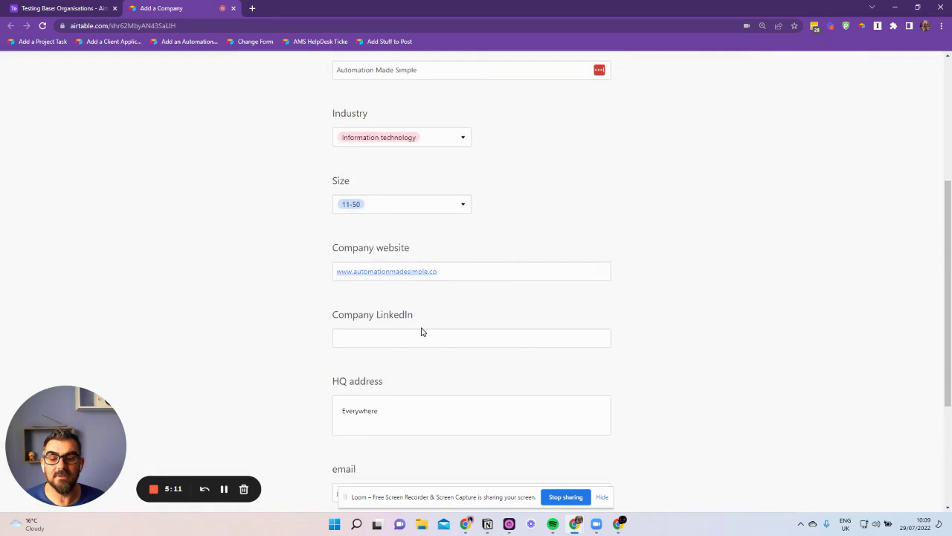
{"action": "scroll", "coordinate": [421, 332], "scroll_direction": "down", "scroll_amount": 3}
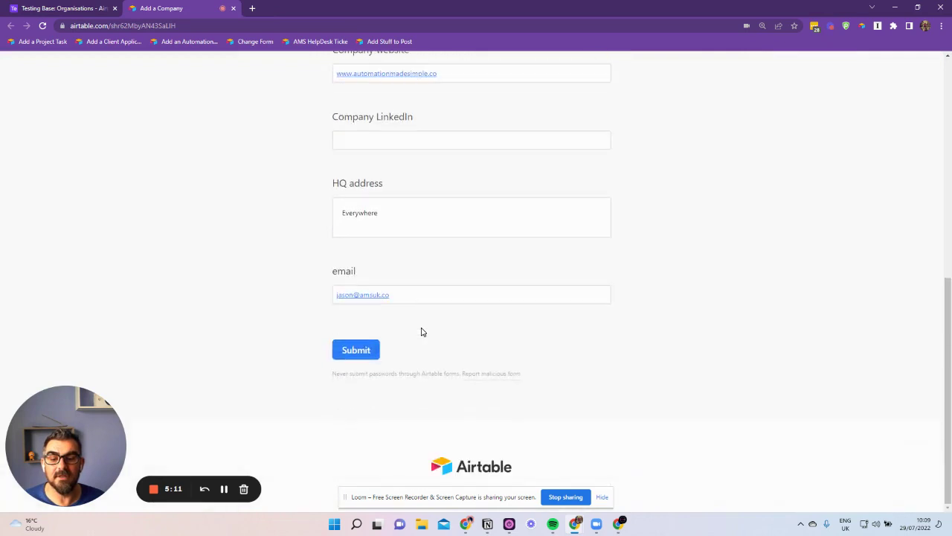
{"action": "left_click", "coordinate": [355, 352]}
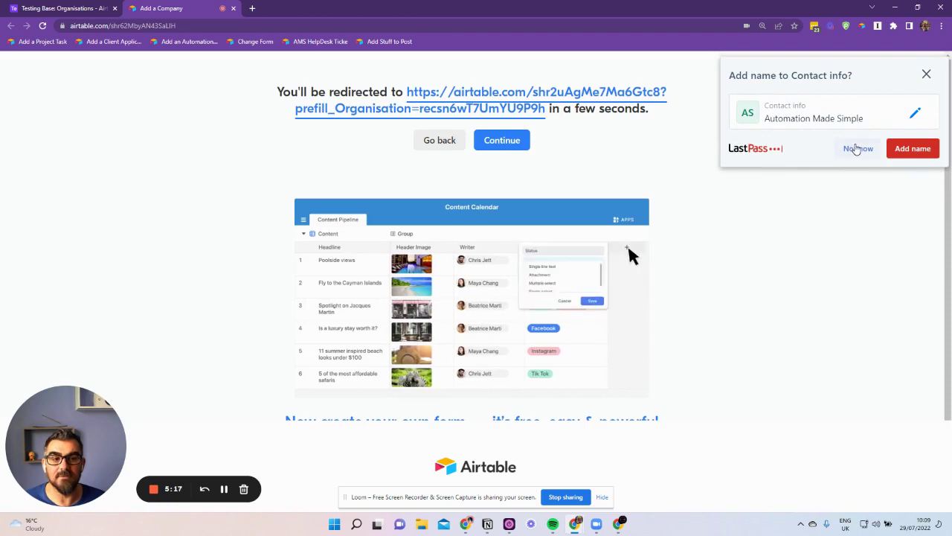
{"action": "left_click", "coordinate": [857, 149]}
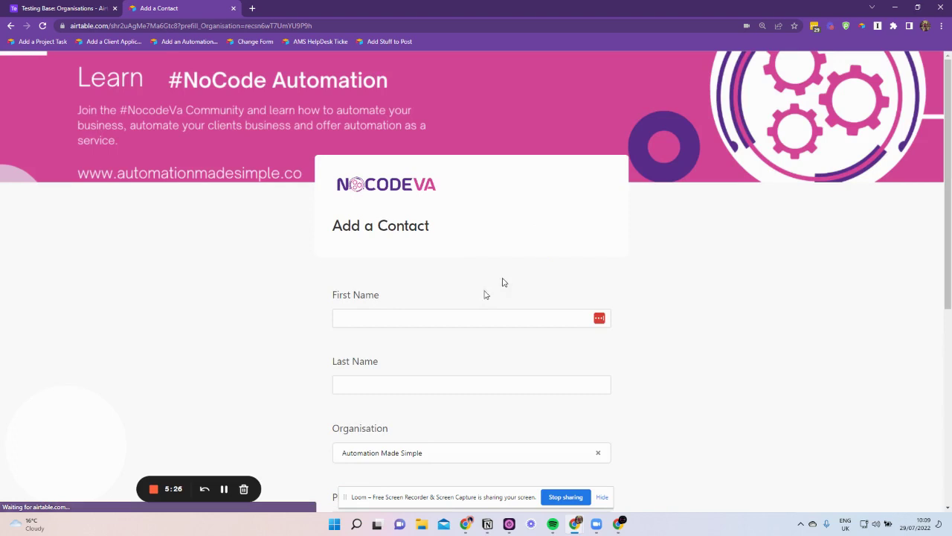
Autofill the contact's name and phone on the prefilled Add a Contact form and submit it.
{"action": "scroll", "coordinate": [449, 331], "scroll_direction": "down", "scroll_amount": 1}
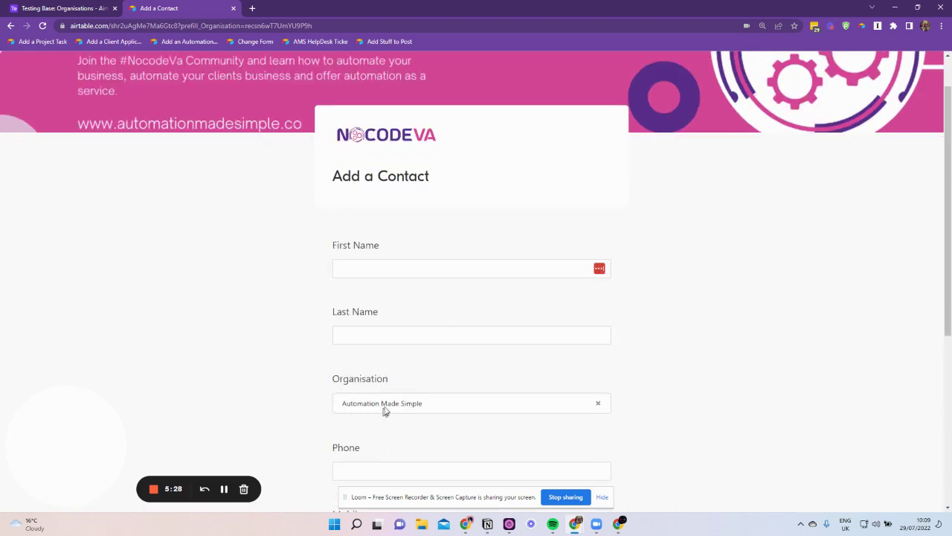
{"action": "left_click", "coordinate": [380, 268]}
{"action": "left_click", "coordinate": [379, 266]}
{"action": "left_click", "coordinate": [411, 300]}
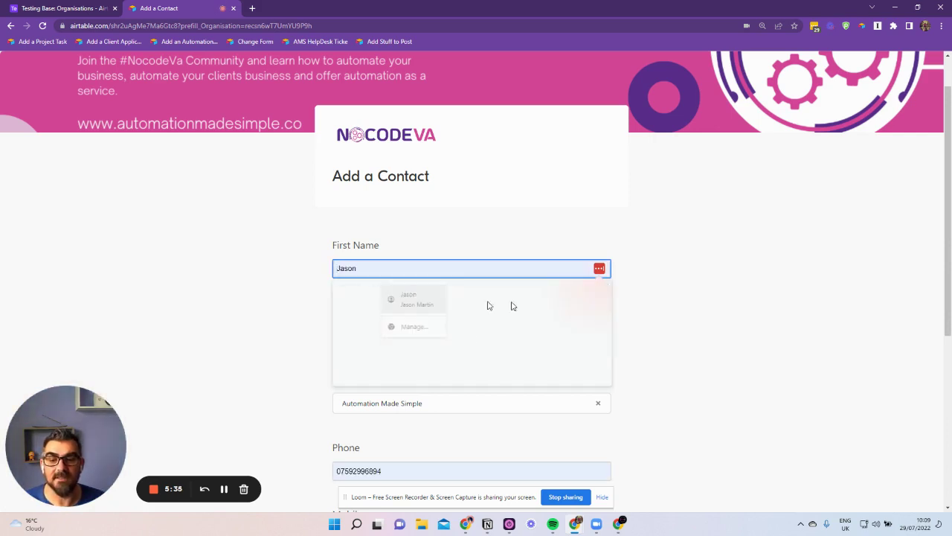
{"action": "scroll", "coordinate": [733, 372], "scroll_direction": "down", "scroll_amount": 2}
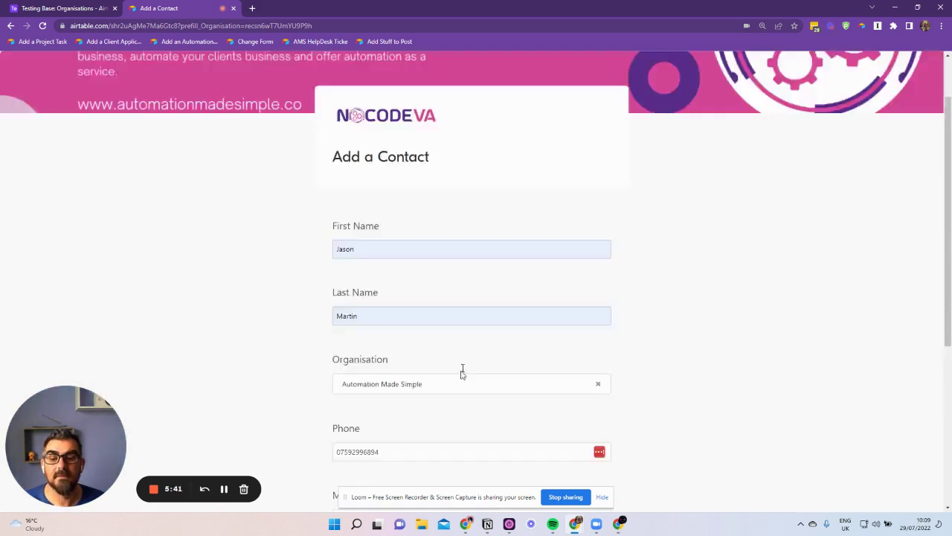
{"action": "scroll", "coordinate": [446, 380], "scroll_direction": "down", "scroll_amount": 3}
{"action": "left_click", "coordinate": [363, 415]}
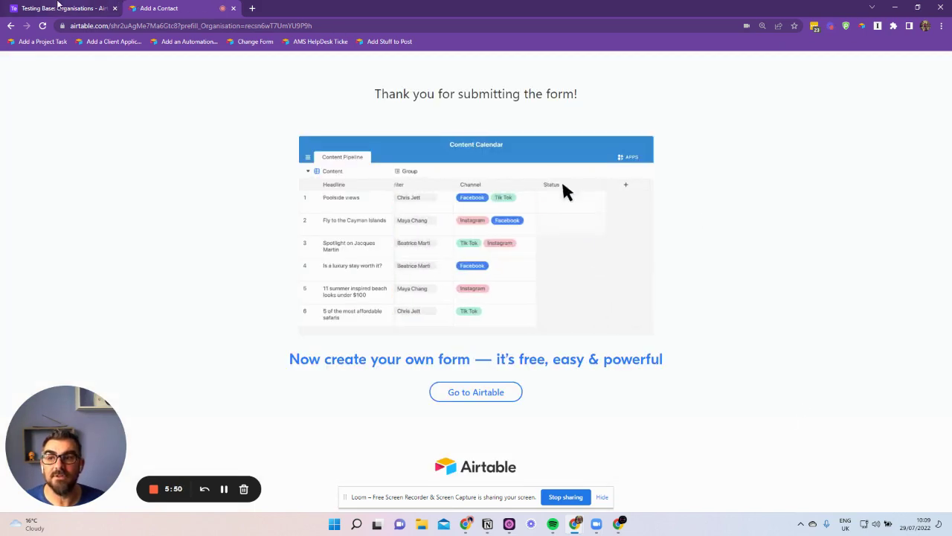
Find the new Automation Made Simple record in the Organisations grid view.
{"action": "left_click", "coordinate": [119, 7]}
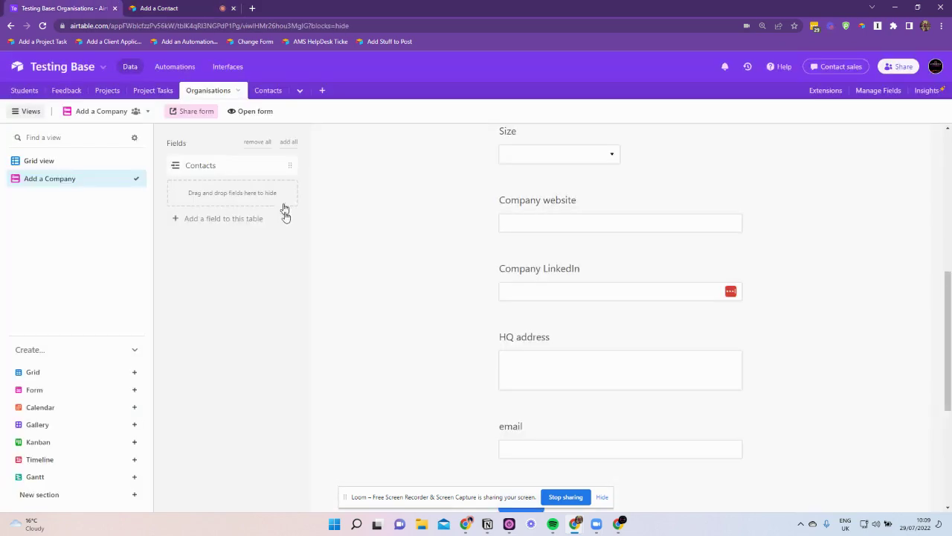
{"action": "left_click", "coordinate": [43, 160]}
{"action": "scroll", "coordinate": [461, 410], "scroll_direction": "down", "scroll_amount": 1}
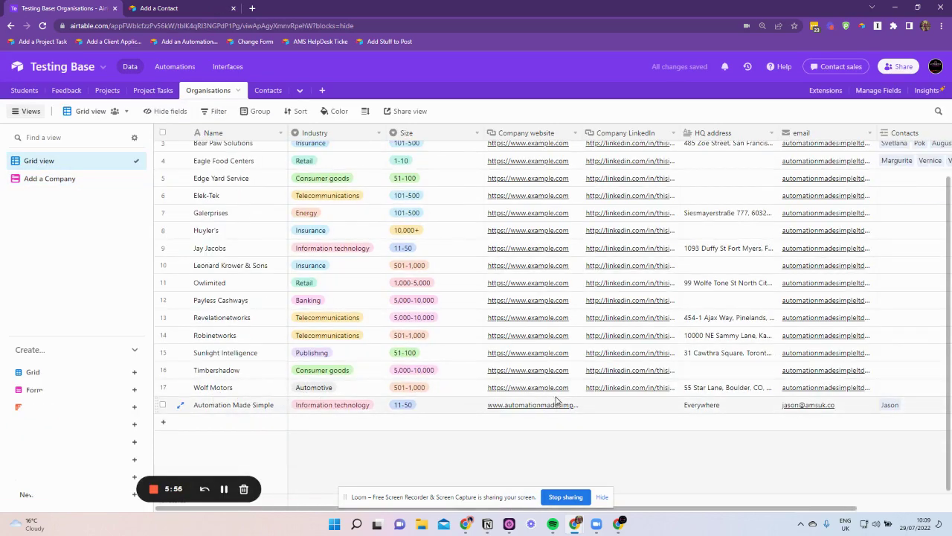
Find the new contact linked to Automation Made Simple in the Contacts grid view.
{"action": "left_click", "coordinate": [268, 91]}
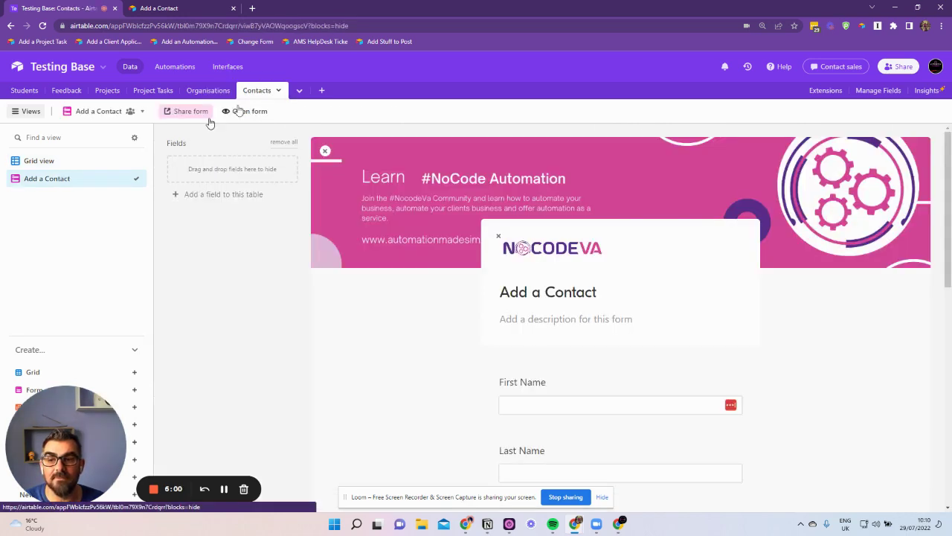
{"action": "left_click", "coordinate": [81, 162]}
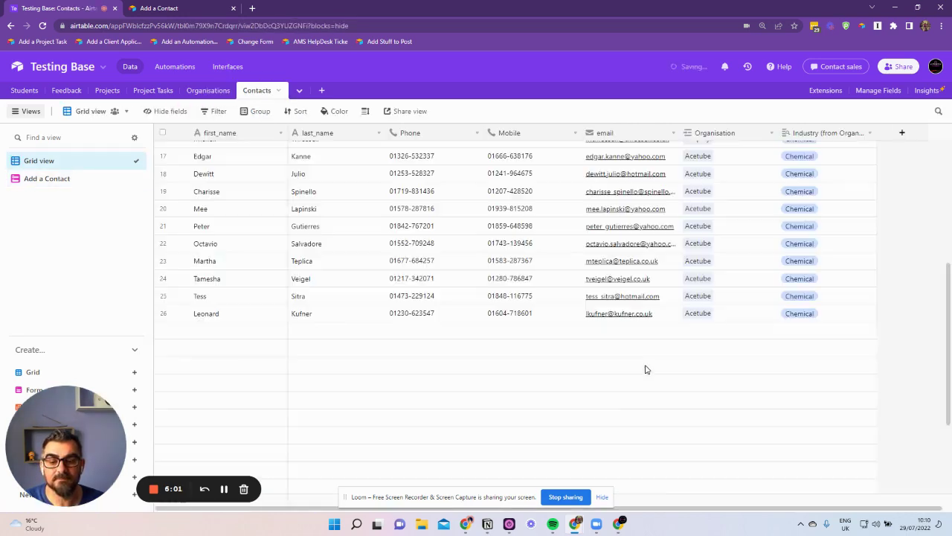
{"action": "scroll", "coordinate": [688, 462], "scroll_direction": "down", "scroll_amount": 5}
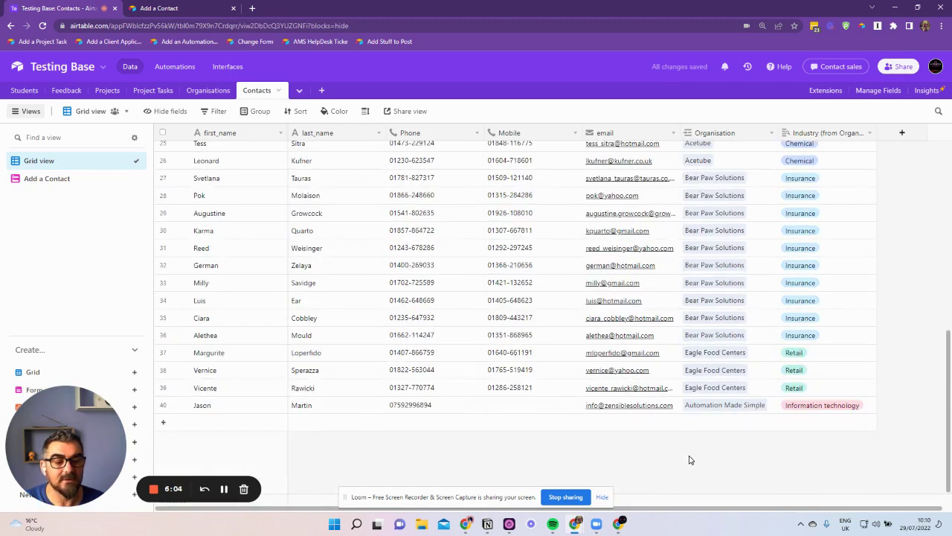